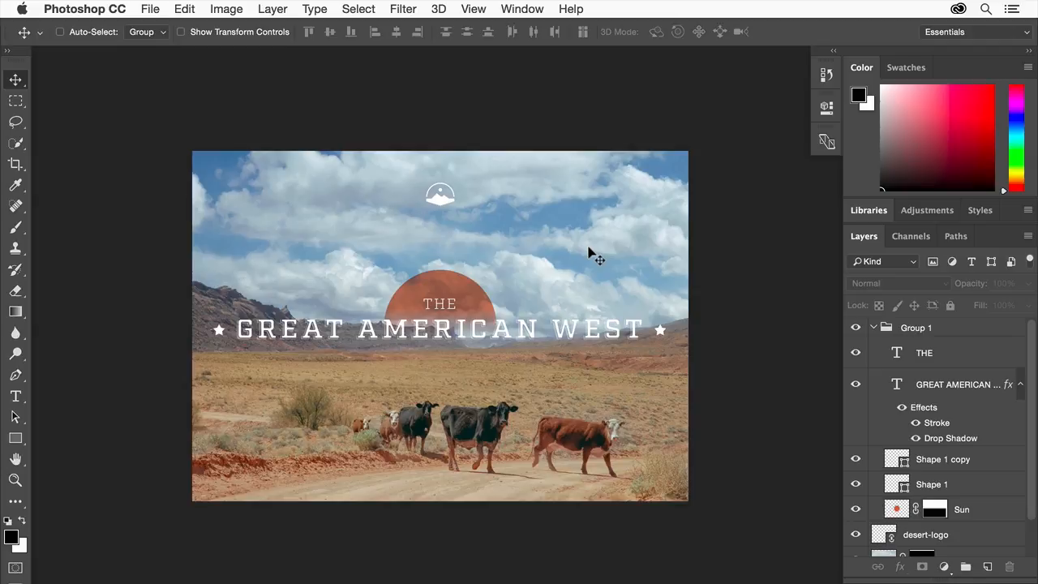
Step: Close the finished design and open landscape.jpg from the graphic-design-basics folder
key("super+w")
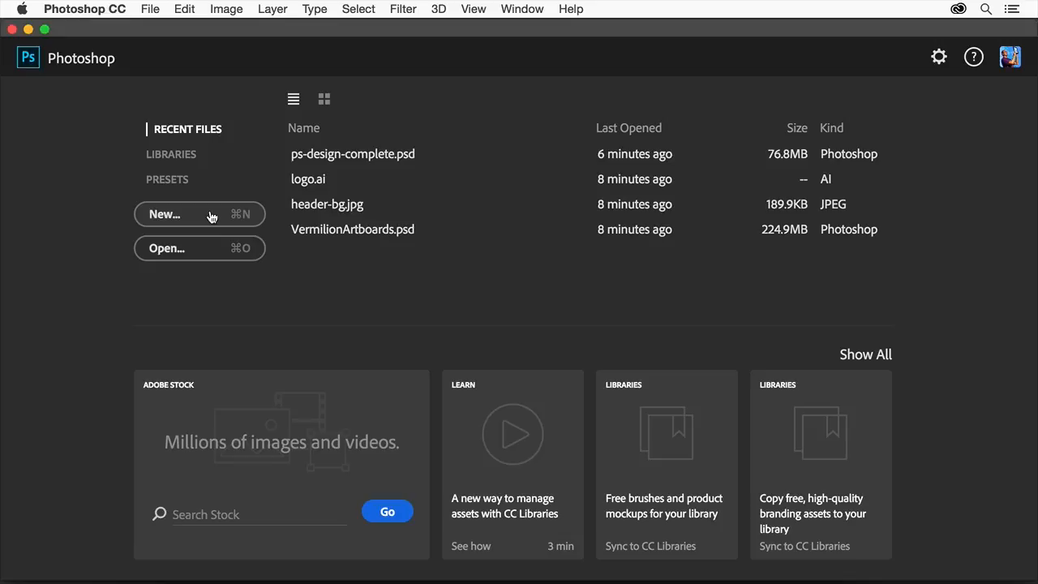
left_click(201, 253)
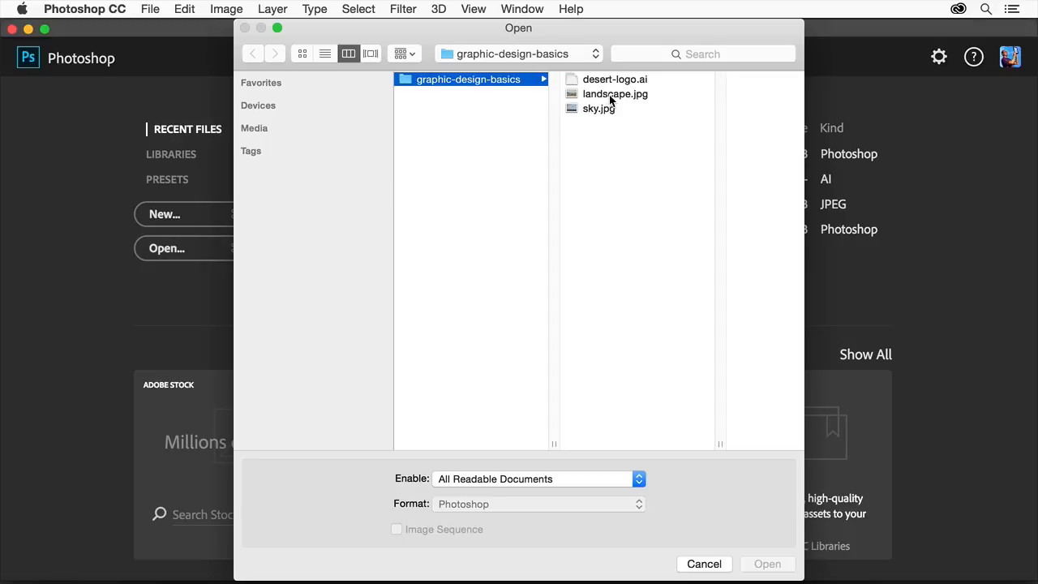
left_click(609, 95)
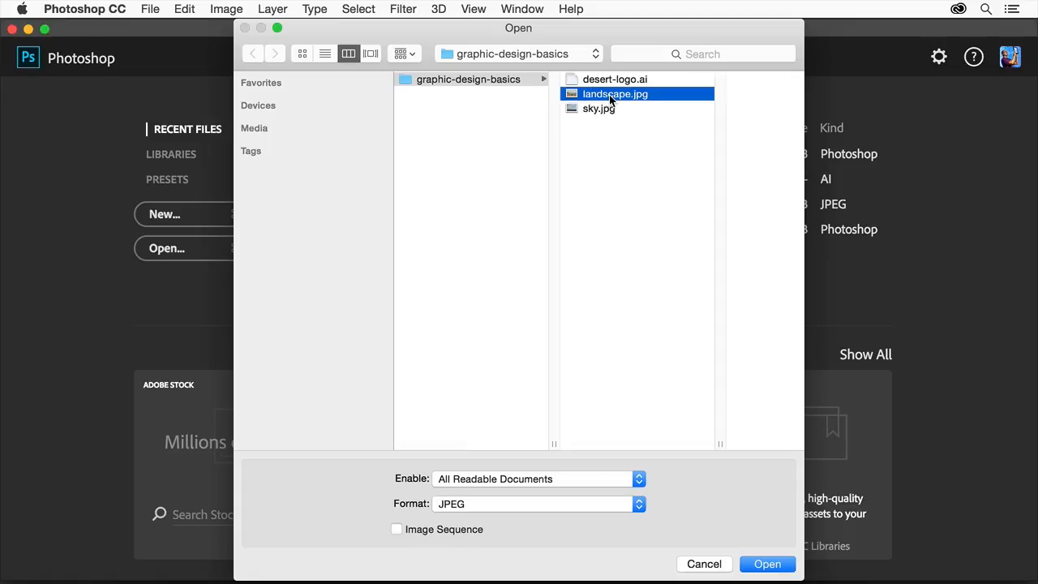
left_click(768, 564)
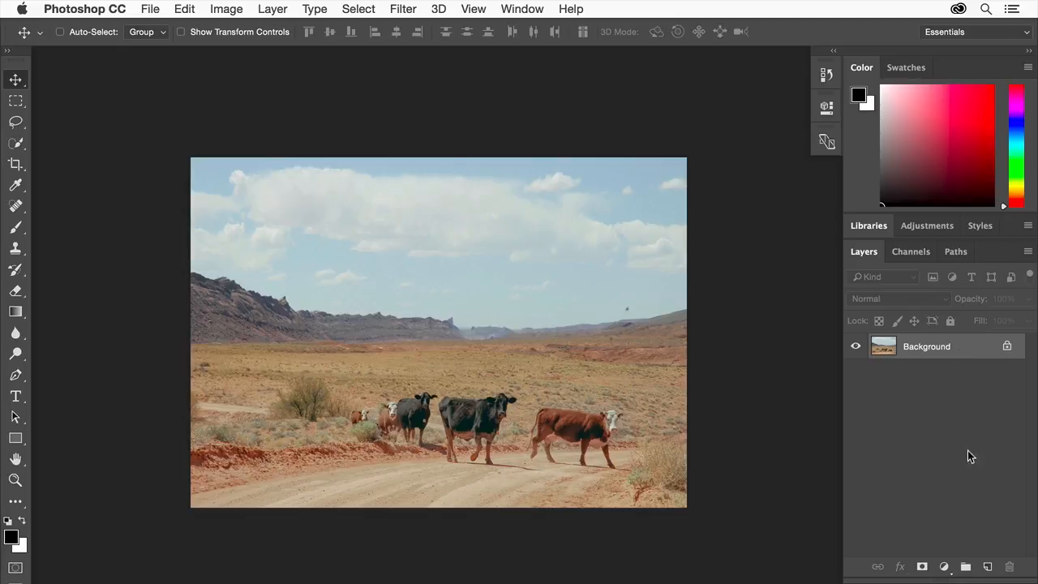
Step: Add a new empty layer above the Background and name it sun
left_click(988, 565)
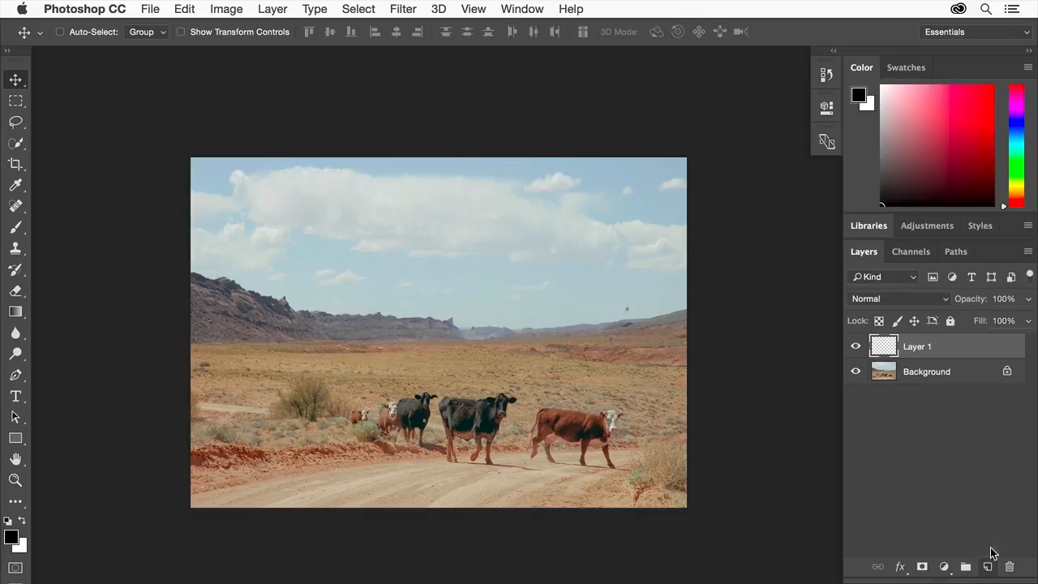
double_click(913, 347)
type("sun")
key("Return")
Step: Draw a circular selection in the middle of the sky, reaching down to the horizon, with the Elliptical Marquee tool
left_click(16, 102)
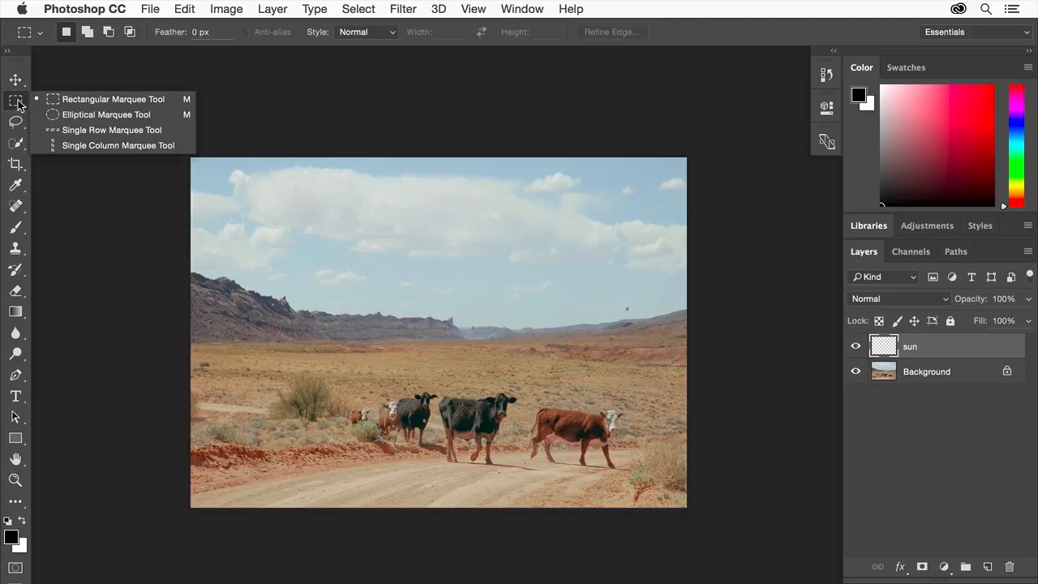
left_click(152, 116)
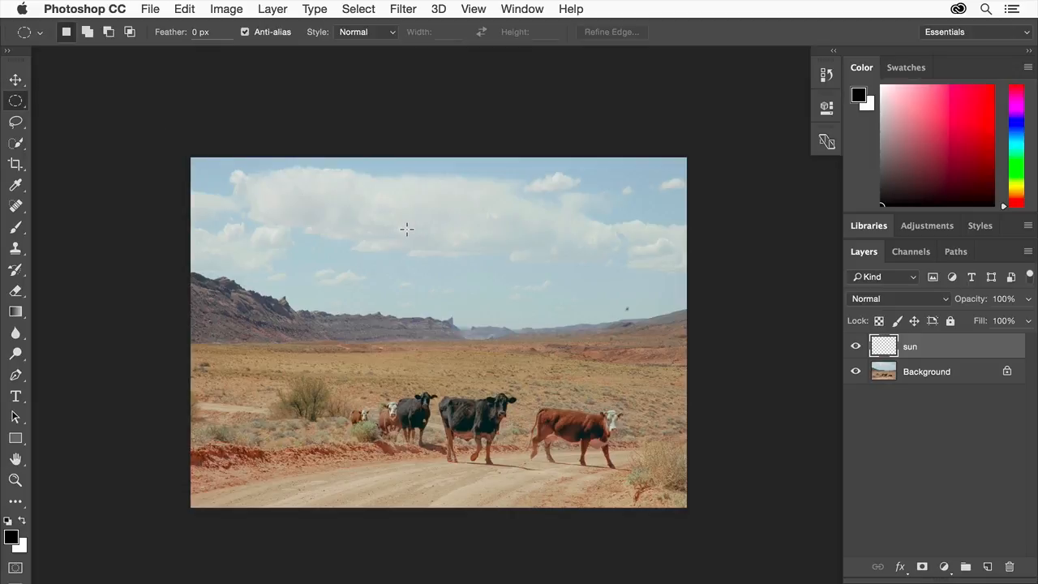
left_click_drag(406, 229, 510, 346)
Step: Fill the circular selection on the sun layer with a solid orange color, in Normal mode at 100% opacity
left_click(185, 9)
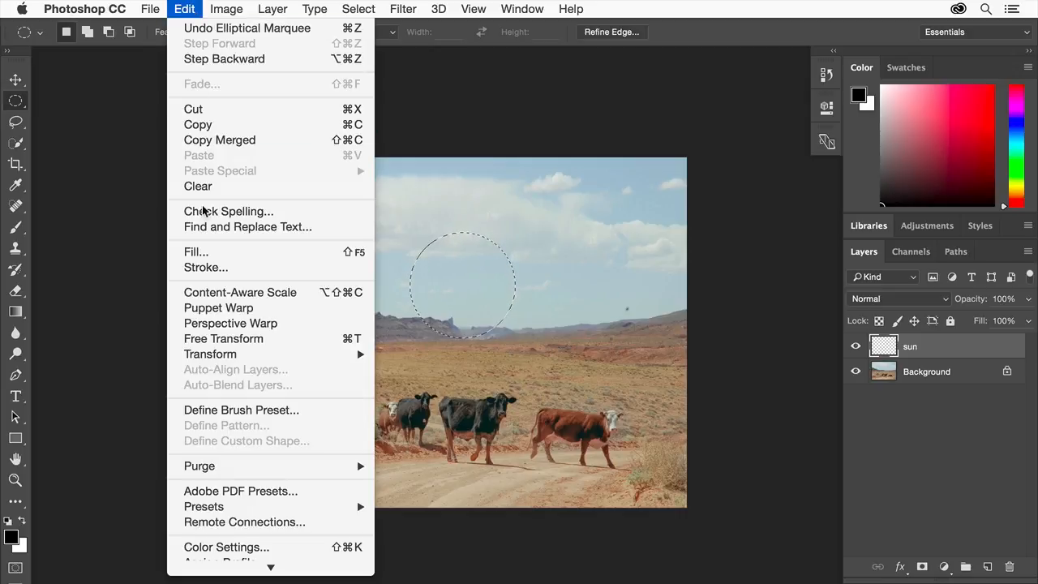
left_click(200, 252)
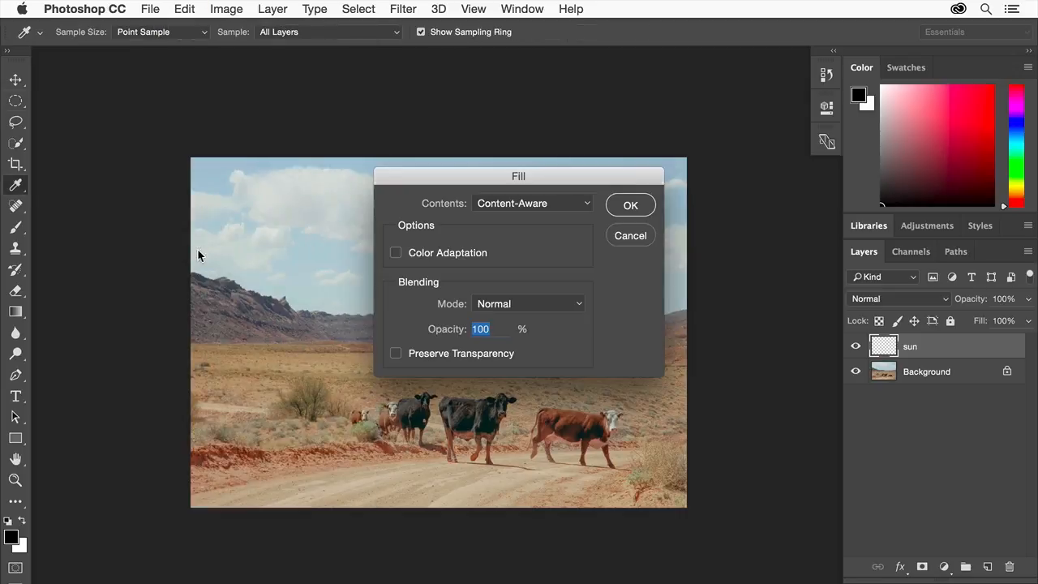
left_click(553, 205)
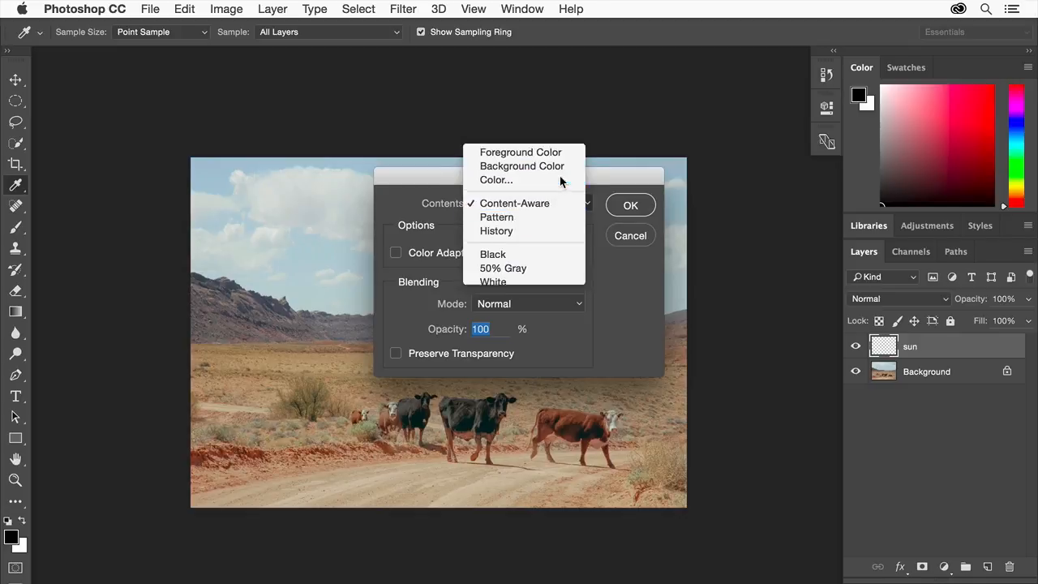
left_click(559, 178)
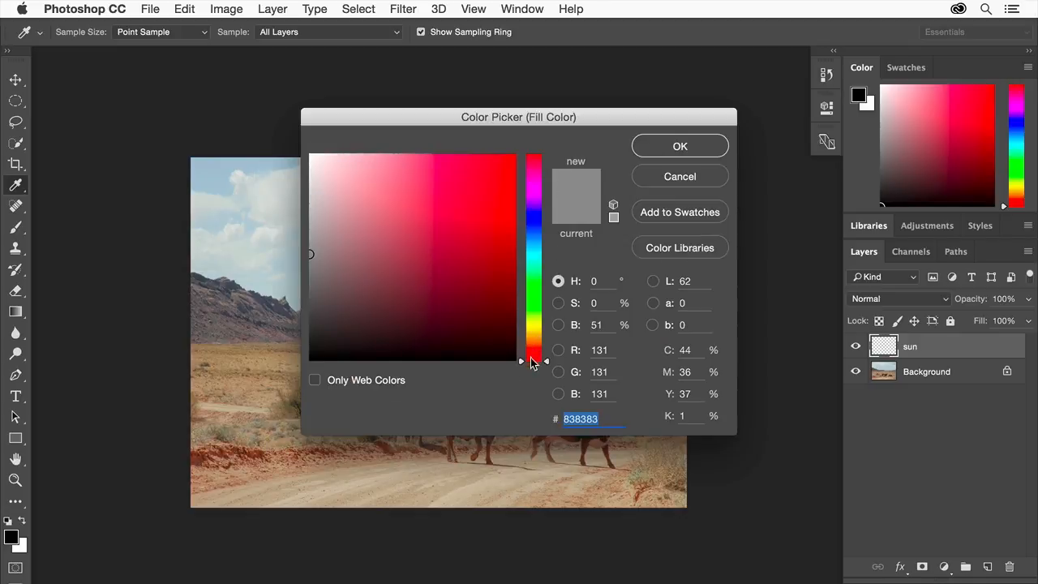
left_click_drag(529, 359, 535, 349)
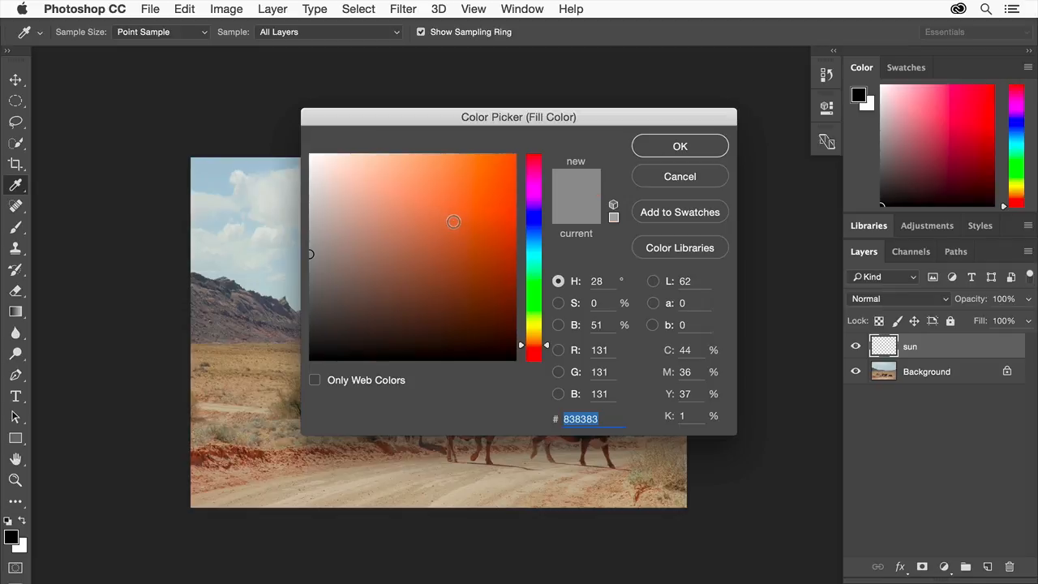
left_click(453, 221)
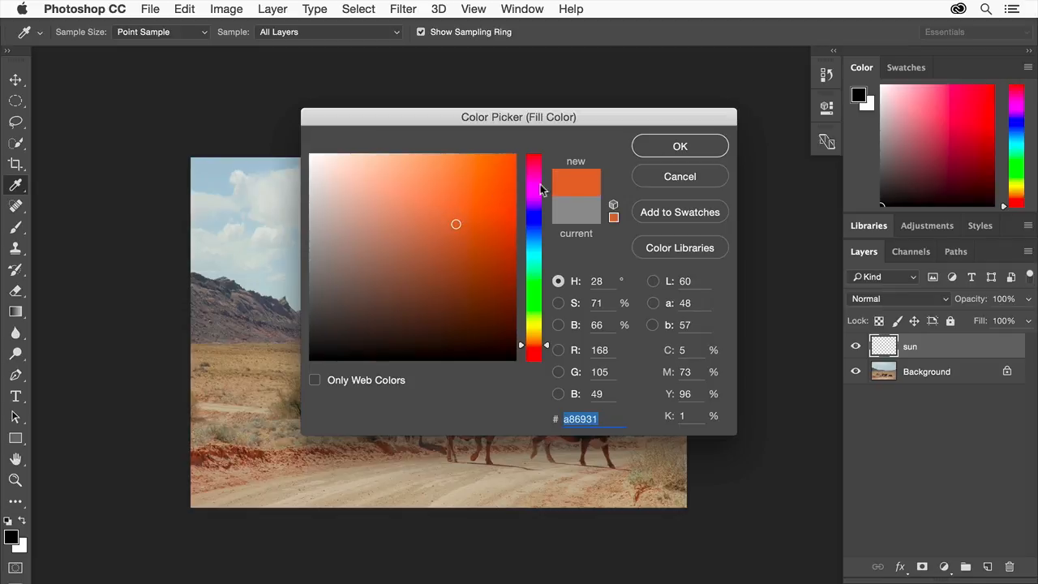
left_click(699, 146)
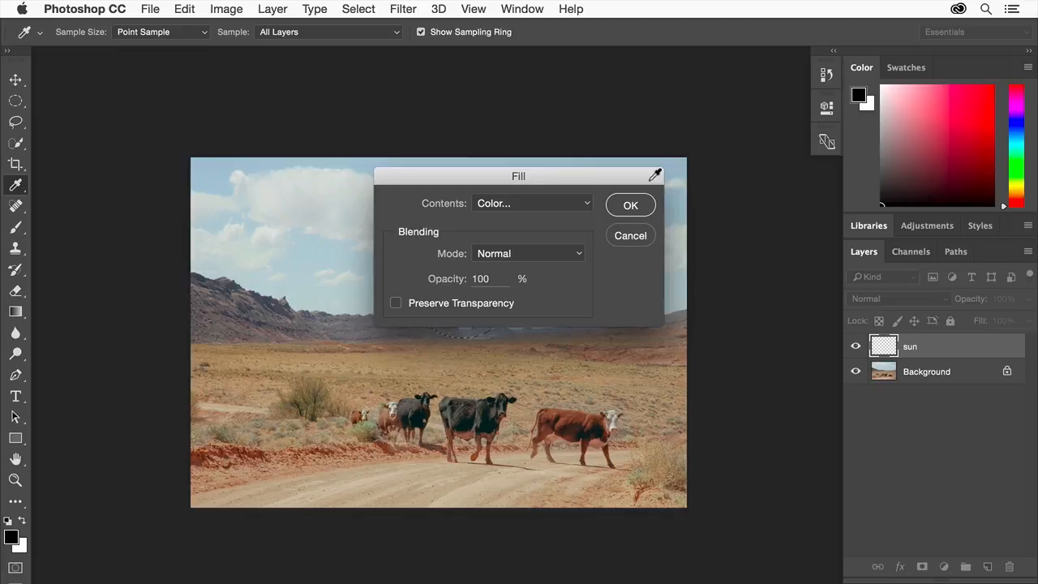
left_click(631, 205)
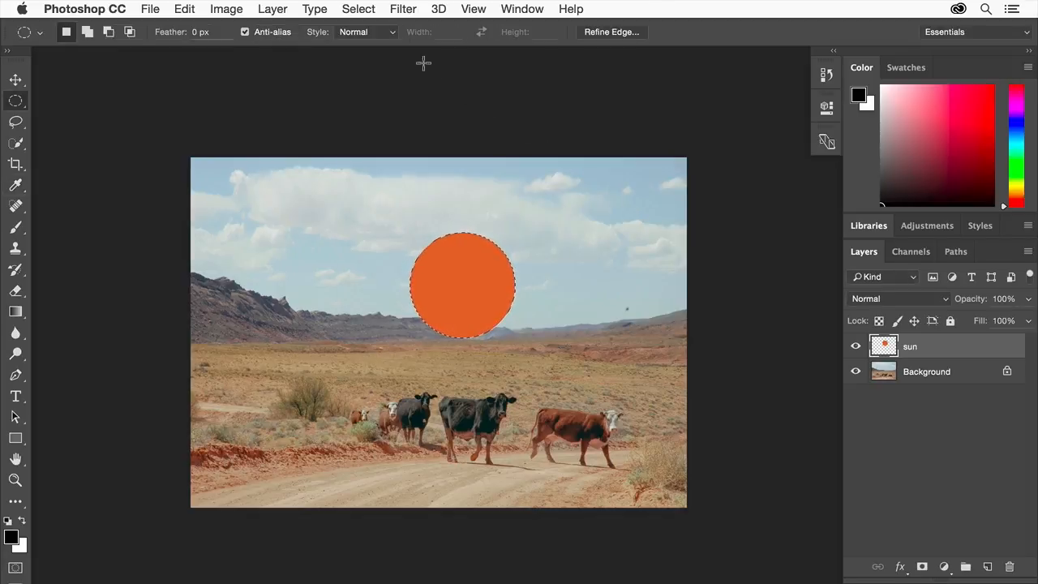
Step: Deselect the circle and move the orange sun to the horizontal center of the image, just above the horizon
left_click(357, 9)
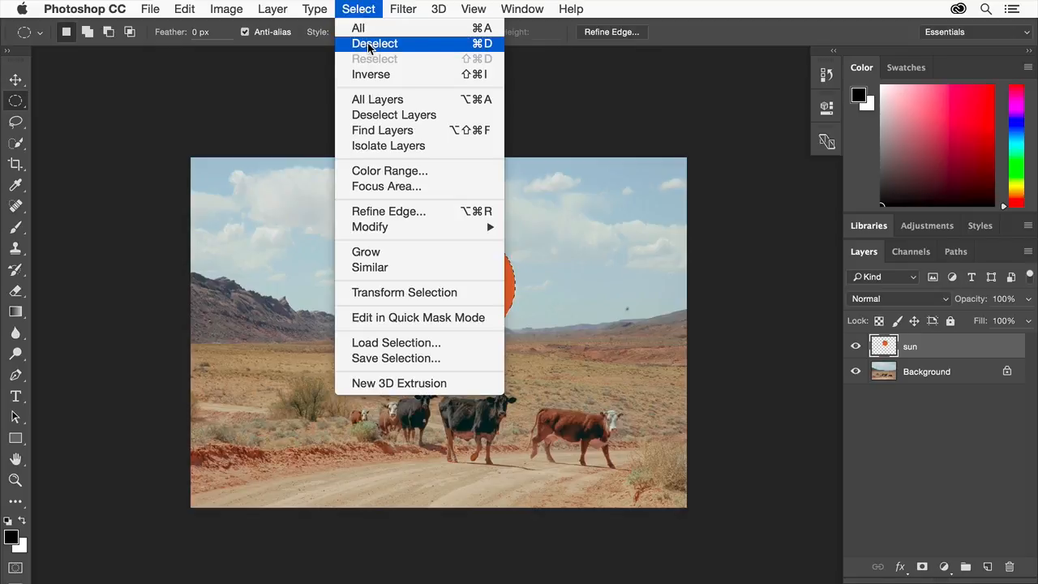
left_click(368, 47)
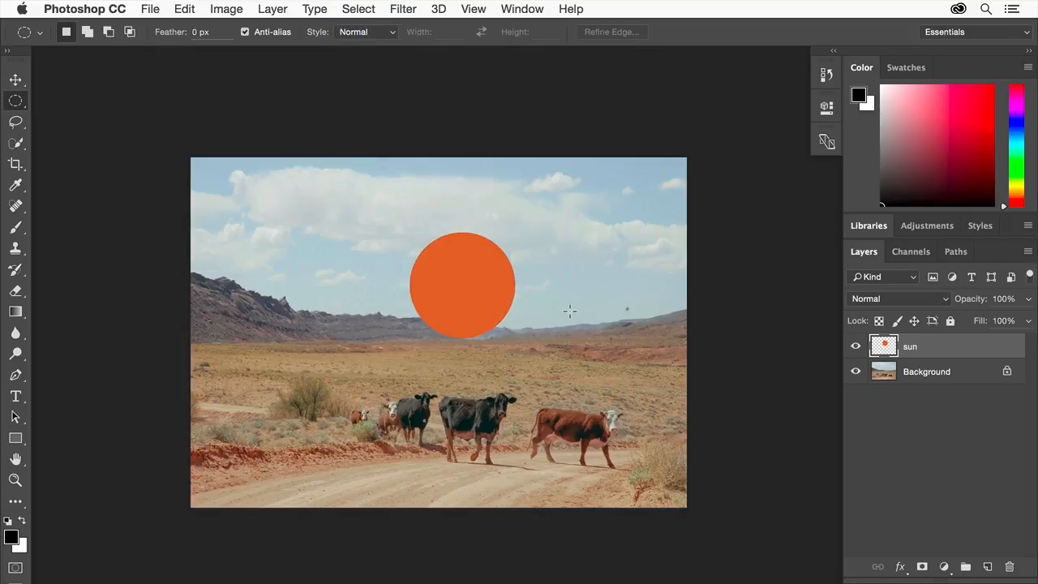
left_click(16, 79)
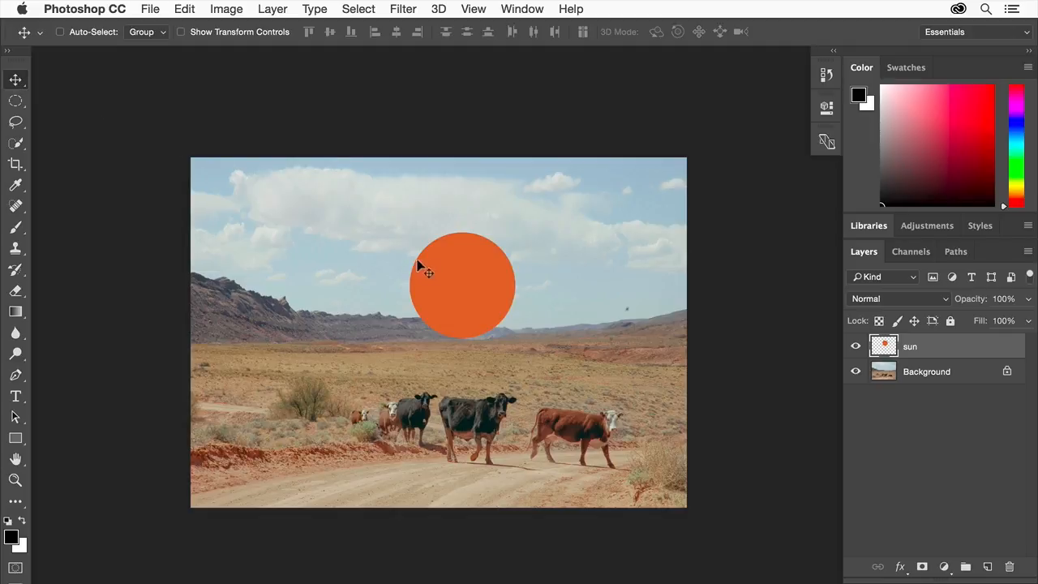
left_click_drag(450, 274, 428, 275)
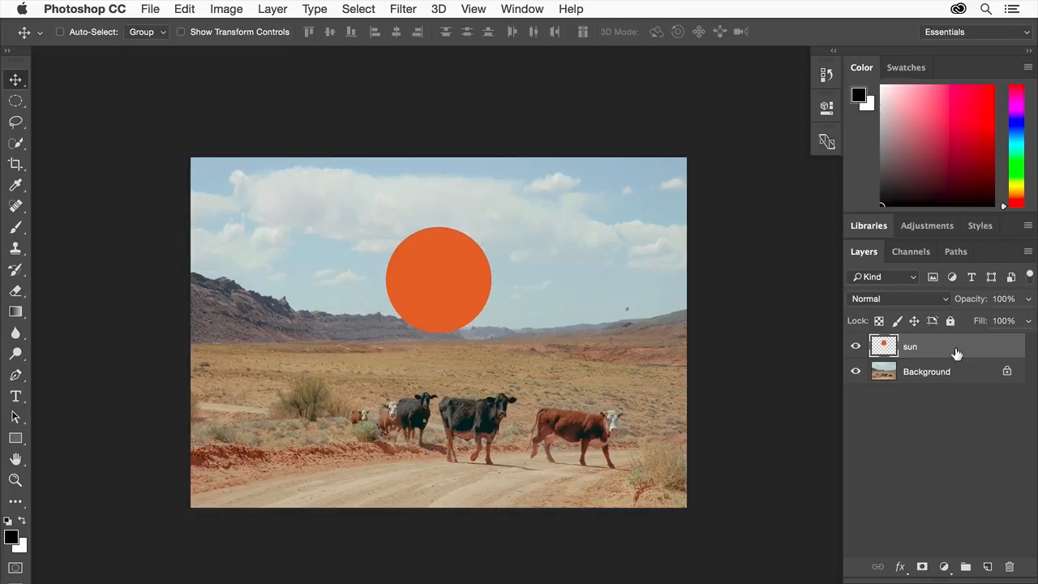
Step: Set the sun layer's blend mode to Multiply and its opacity to 80%
left_click(908, 298)
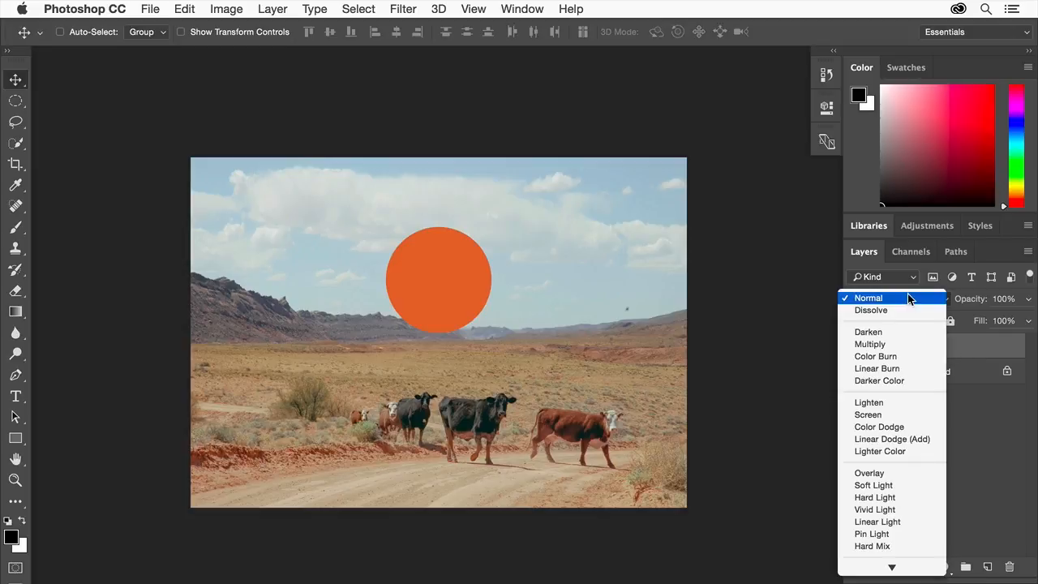
left_click(890, 344)
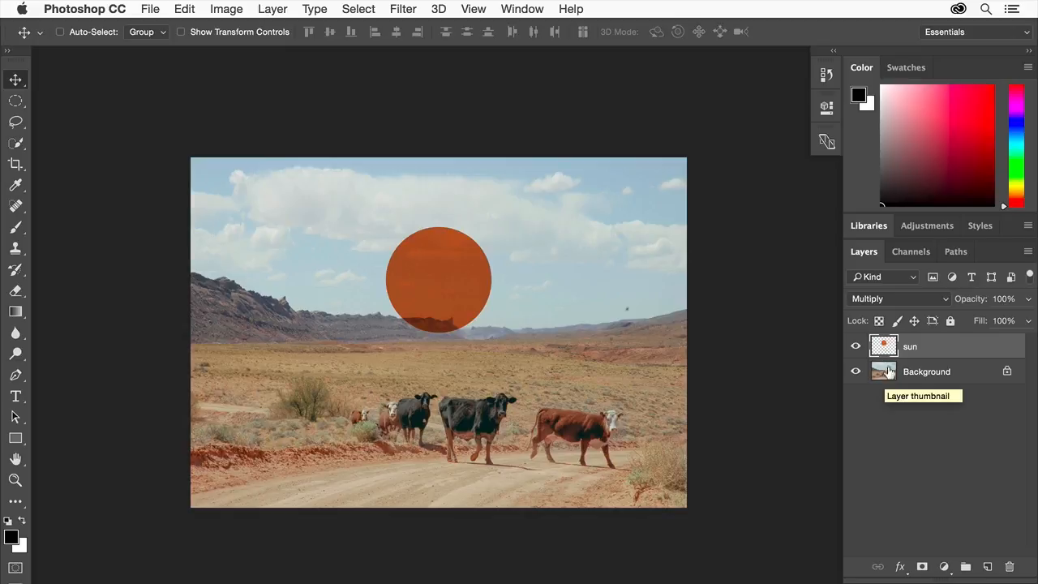
left_click(1027, 298)
left_click_drag(1025, 316, 1011, 321)
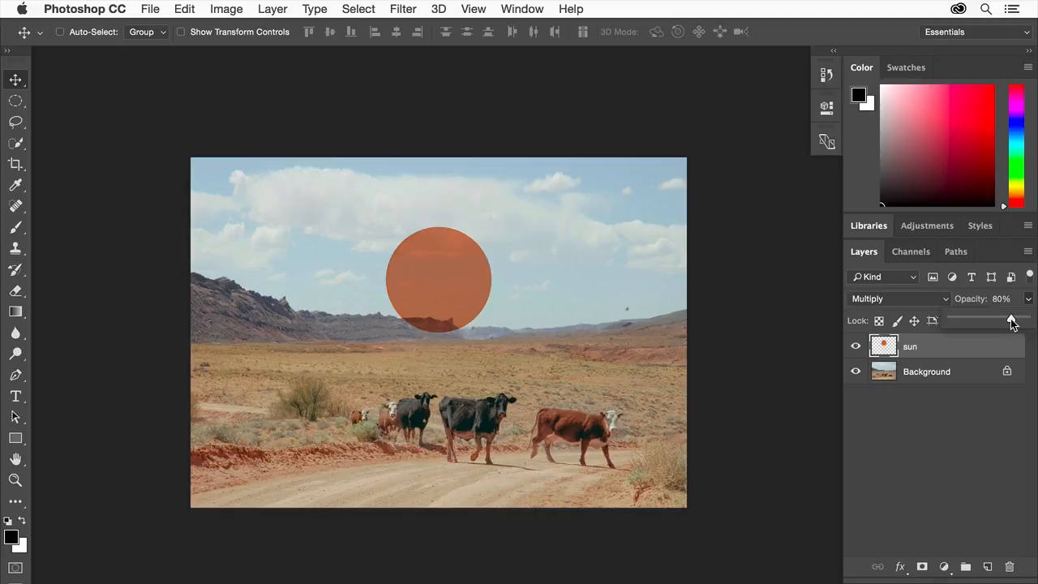
left_click(945, 413)
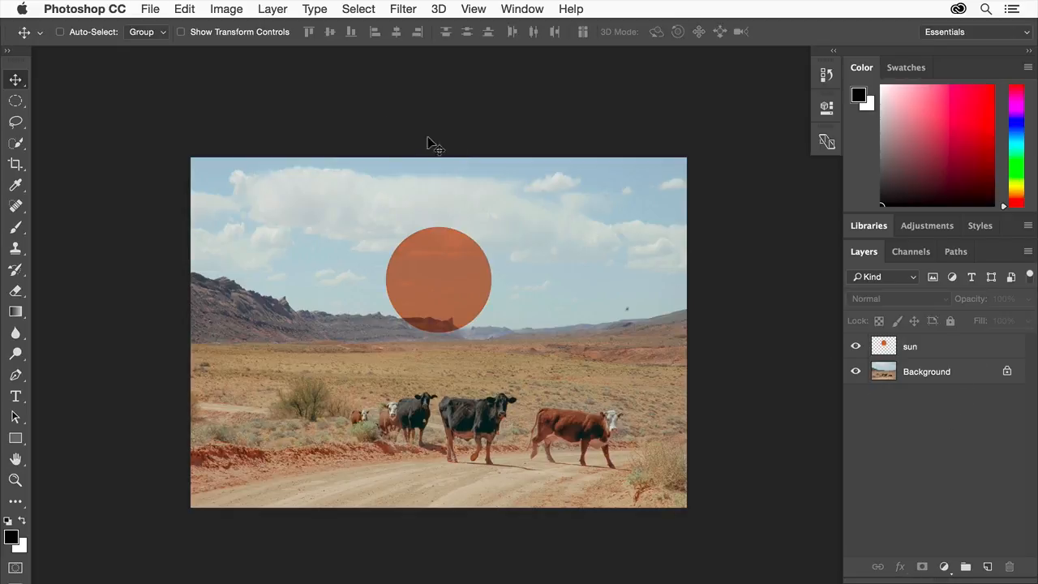
Step: Open sky.jpg from the graphic-design-basics folder and tile all open documents vertically
left_click(150, 9)
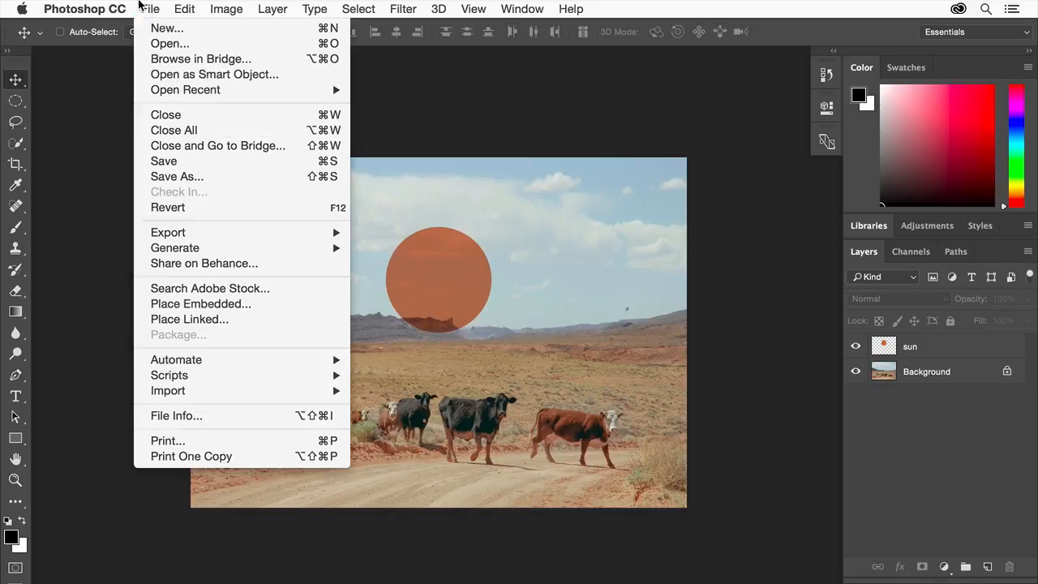
left_click(164, 45)
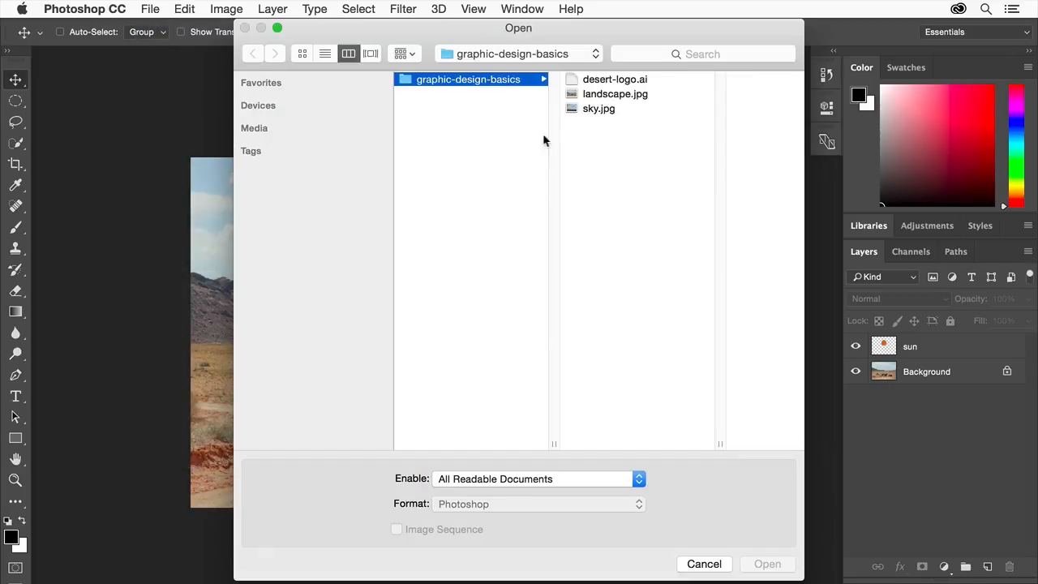
left_click(601, 110)
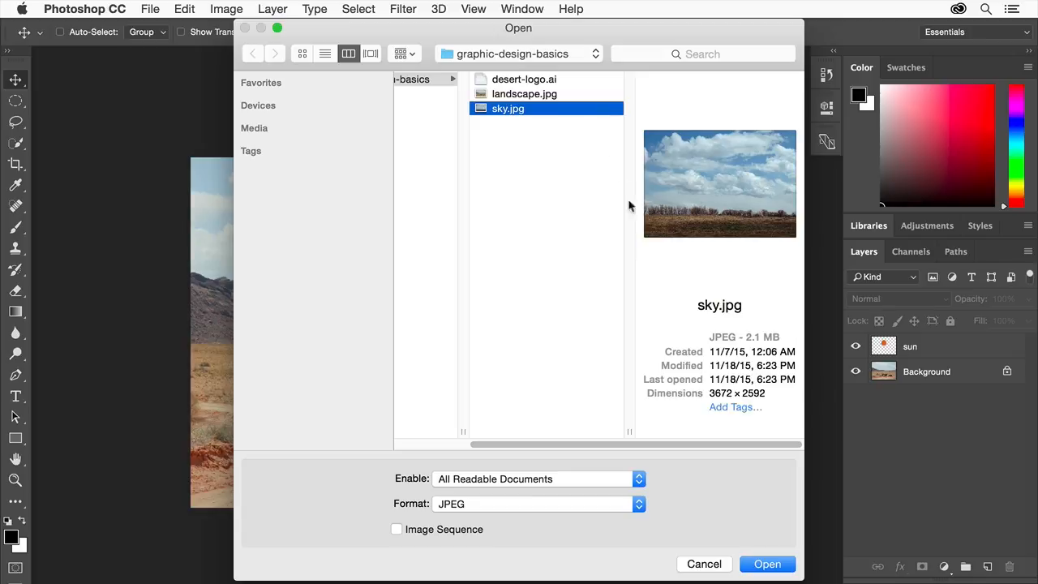
left_click(764, 562)
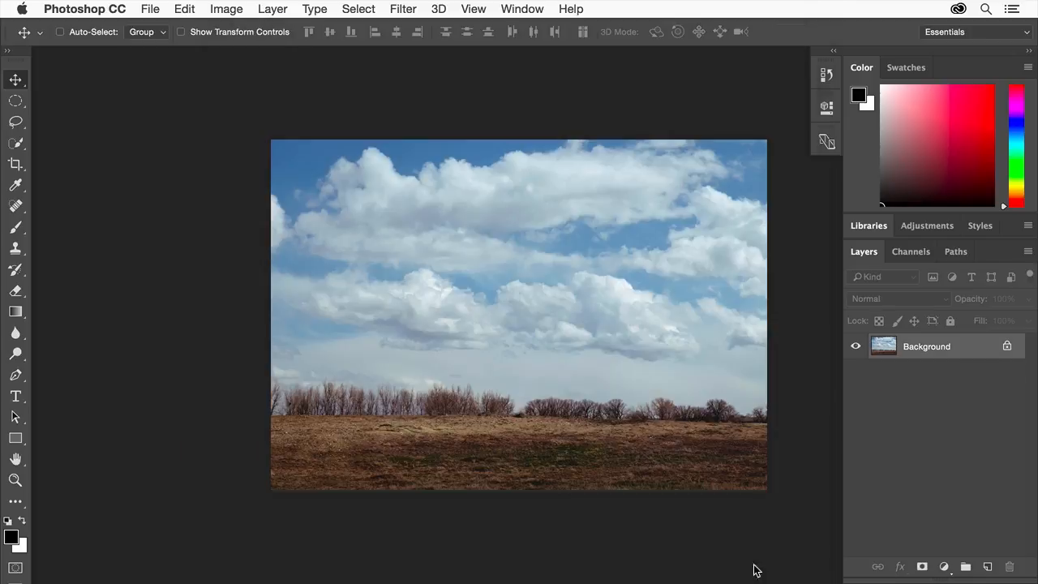
left_click(522, 9)
mouse_move(531, 29)
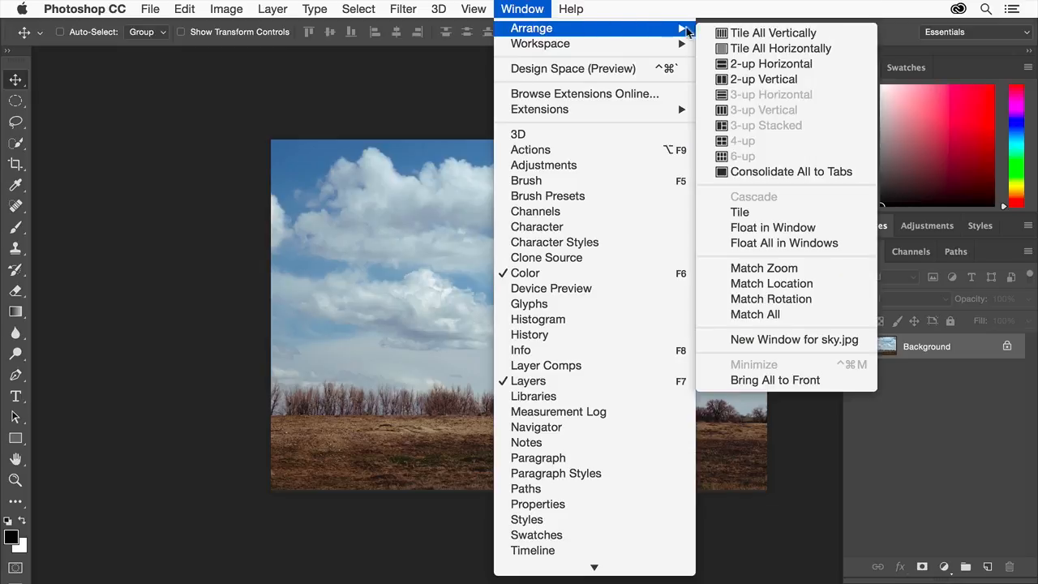
left_click(744, 34)
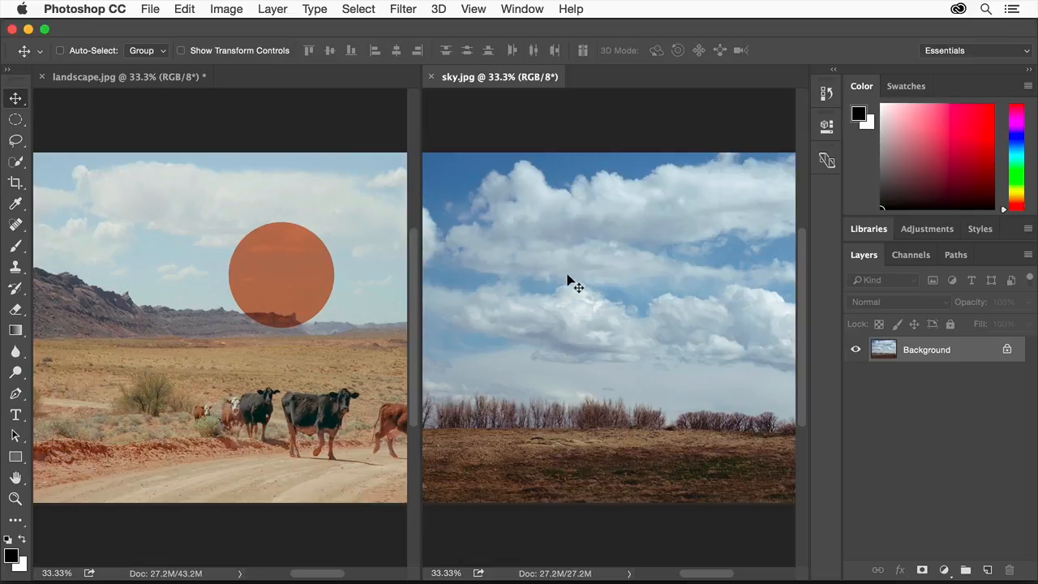
Step: Copy the sky photo into landscape.jpg so it covers the whole image, and close sky.jpg, returning to the full-screen view
left_click_drag(574, 282, 179, 251)
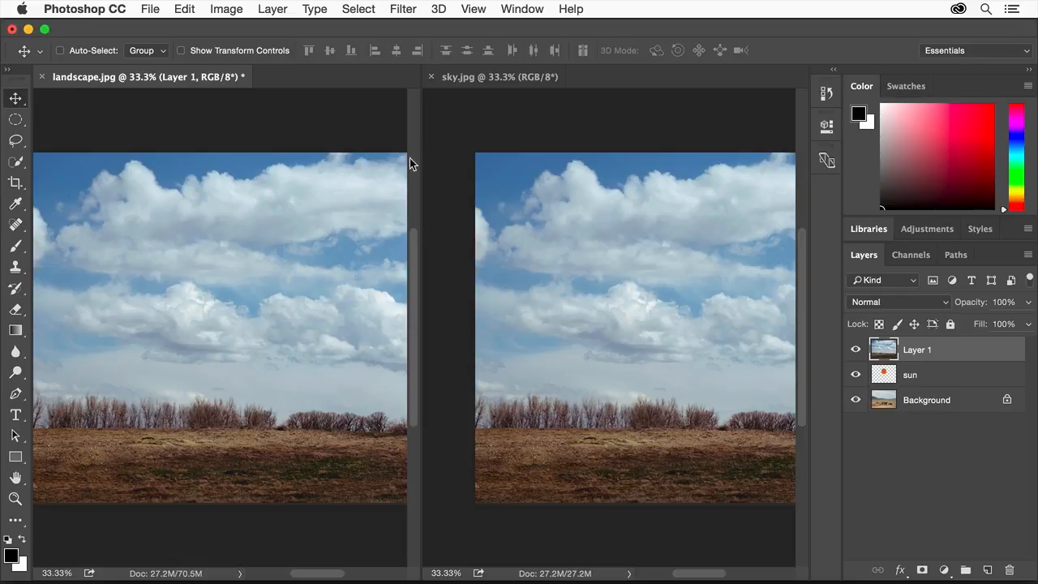
left_click(430, 76)
key("f")
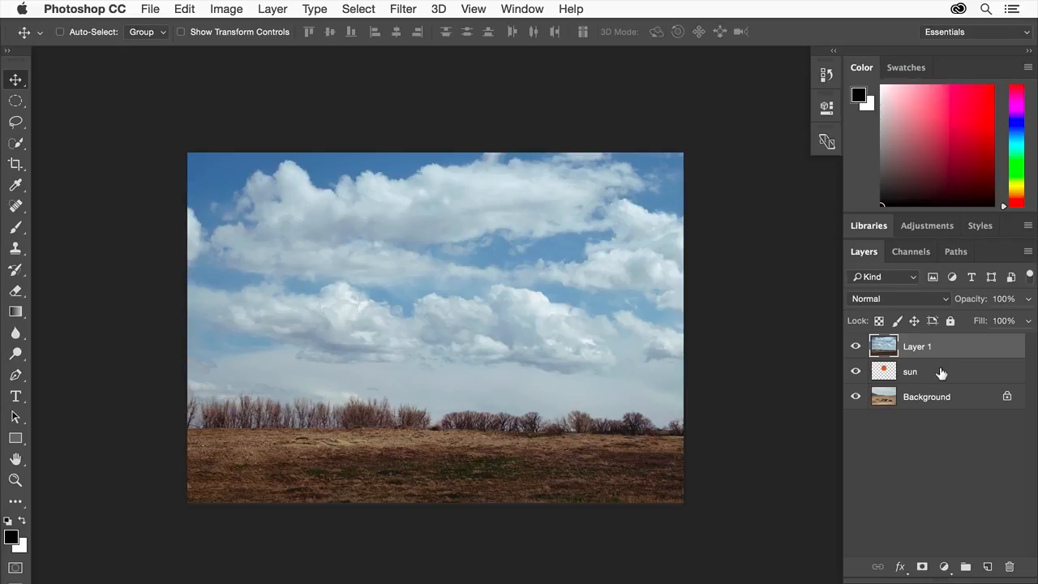
Step: Rename Layer 1 as sky and place it between the sun layer and the Background
double_click(916, 346)
type("sky")
key("Return")
left_click_drag(939, 347, 936, 379)
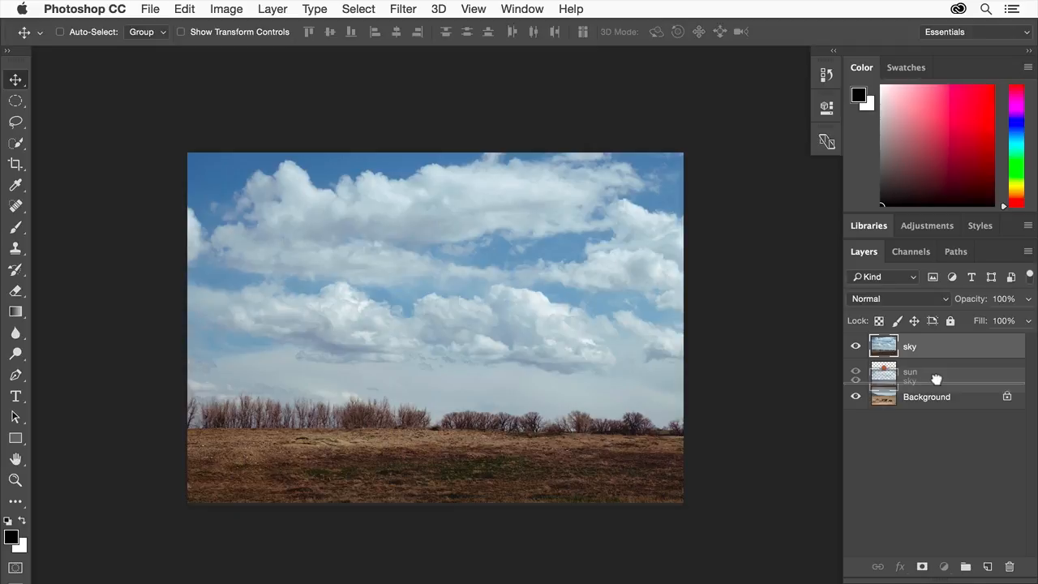
left_click_drag(936, 379, 936, 380)
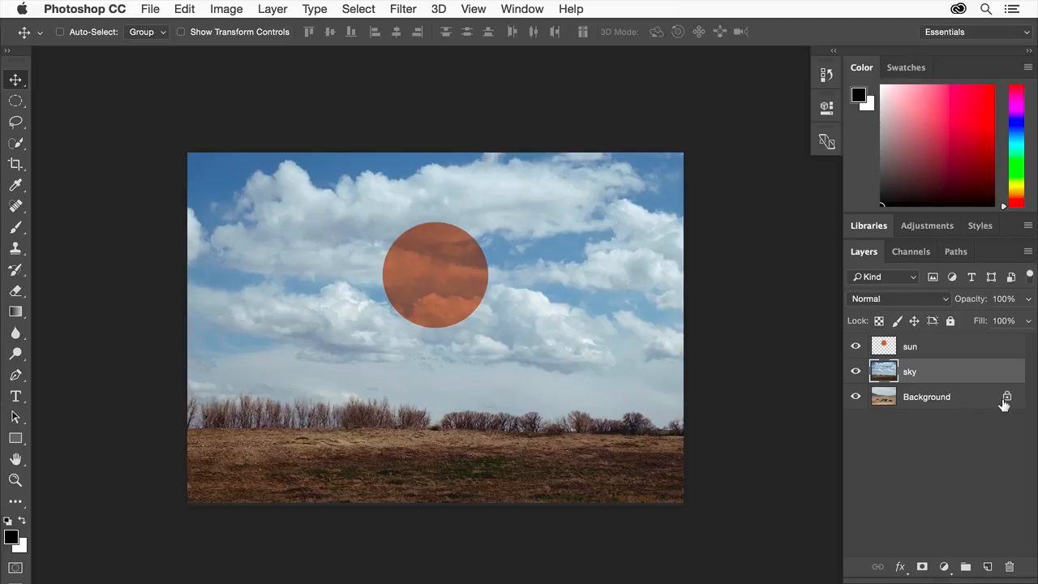
Step: Convert the locked Background into a regular layer named landscape
double_click(924, 395)
type("landscape")
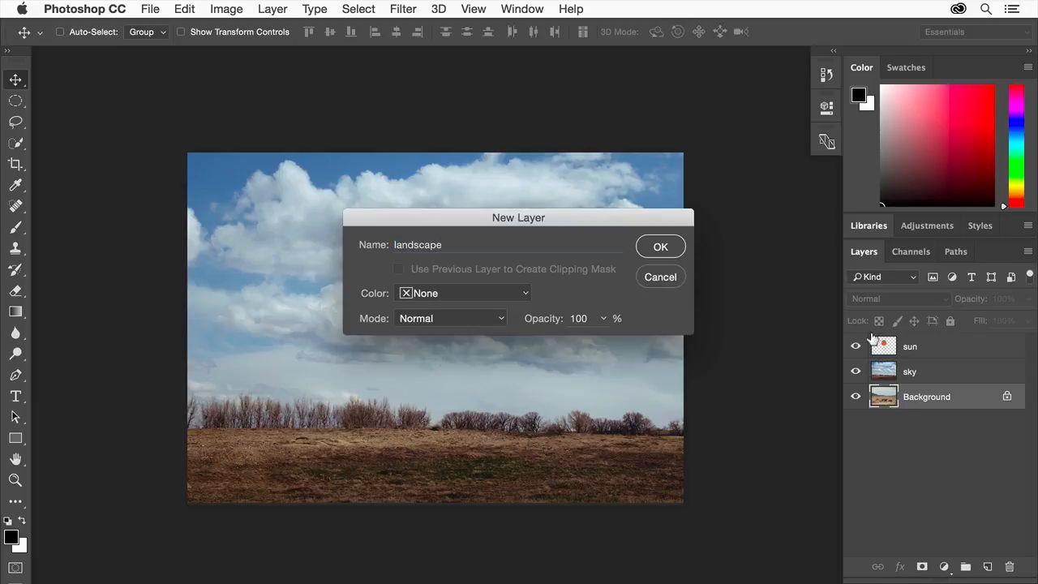
left_click(670, 246)
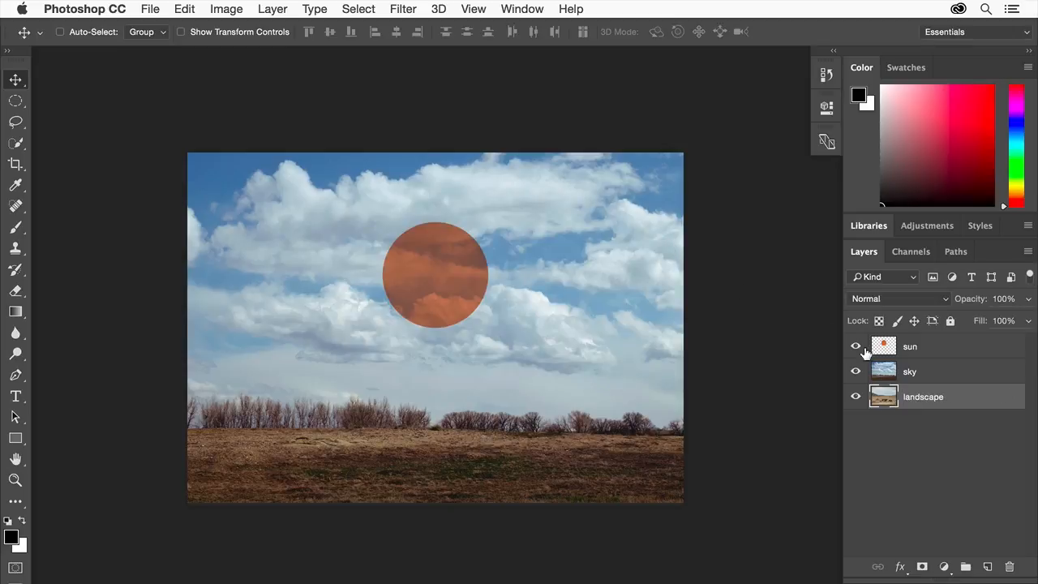
Step: Move the sky layer beneath the landscape layer in the layer stack
left_click_drag(937, 369, 935, 404)
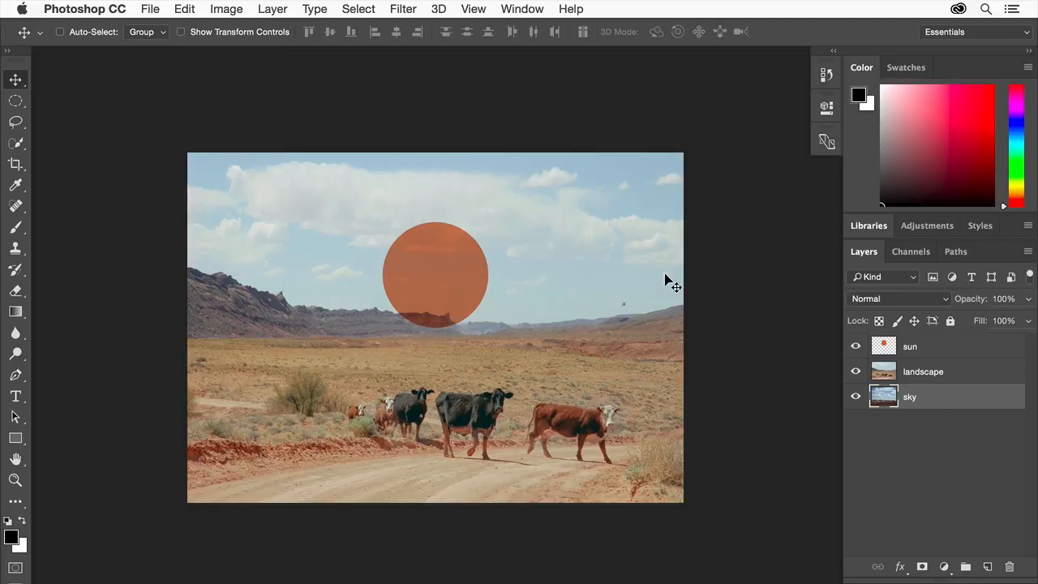
Step: Save the layered document as Design.psd in the graphic-design-basics folder, using the Photoshop format with layers and Maximize Compatibility kept on
left_click(151, 8)
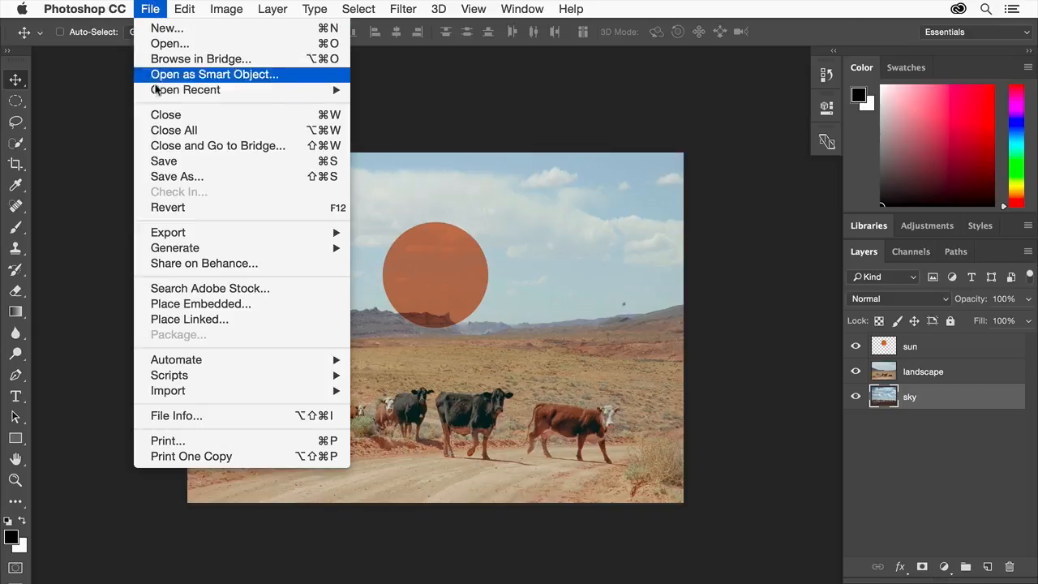
left_click(160, 177)
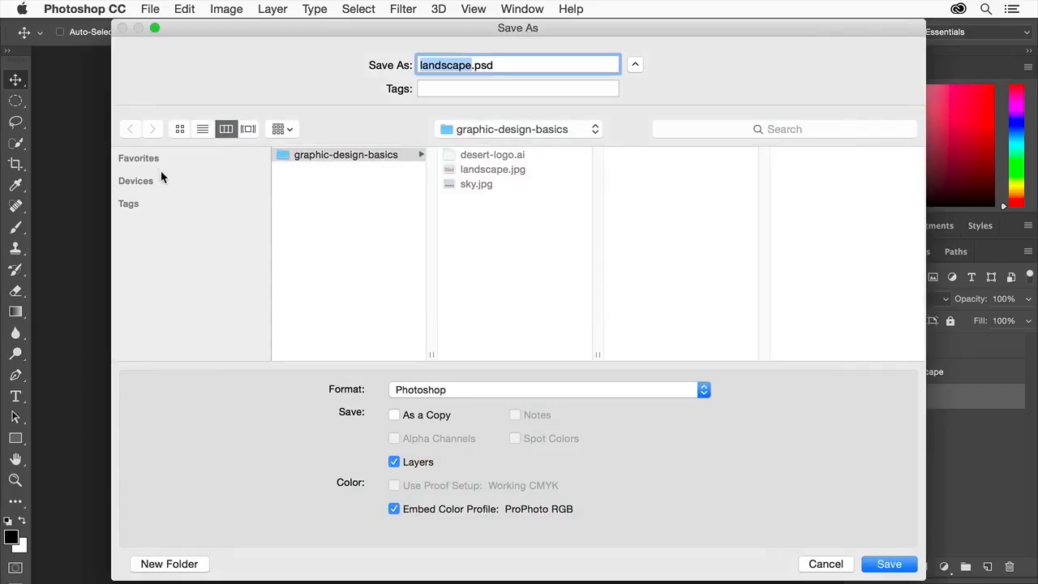
type("Design")
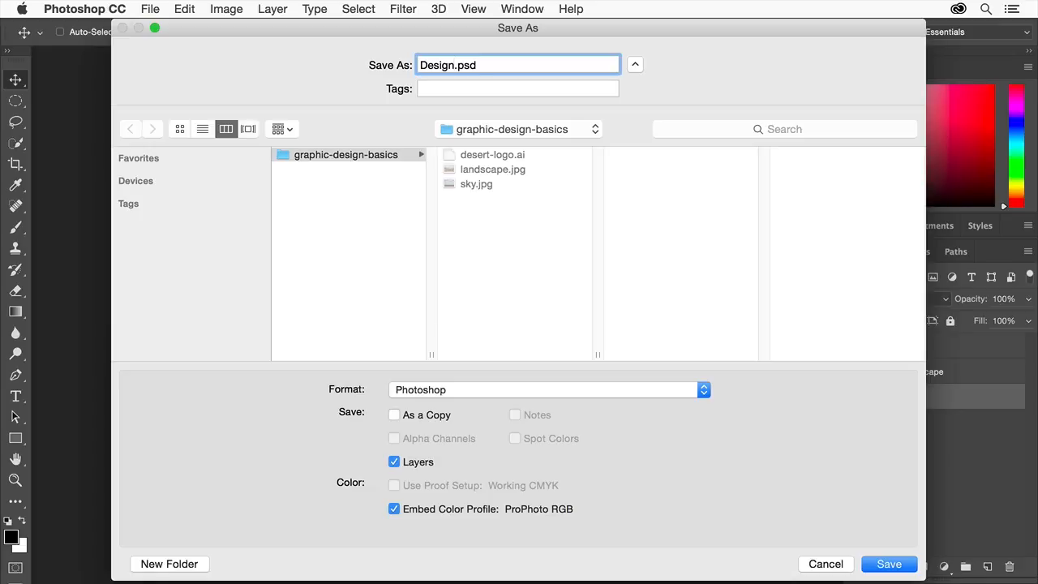
left_click(487, 390)
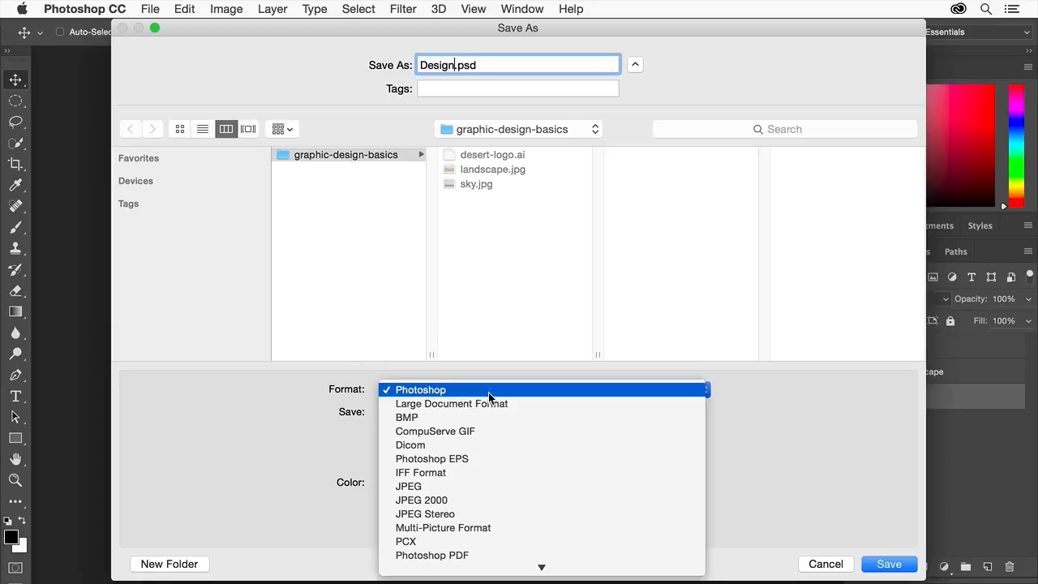
left_click(488, 392)
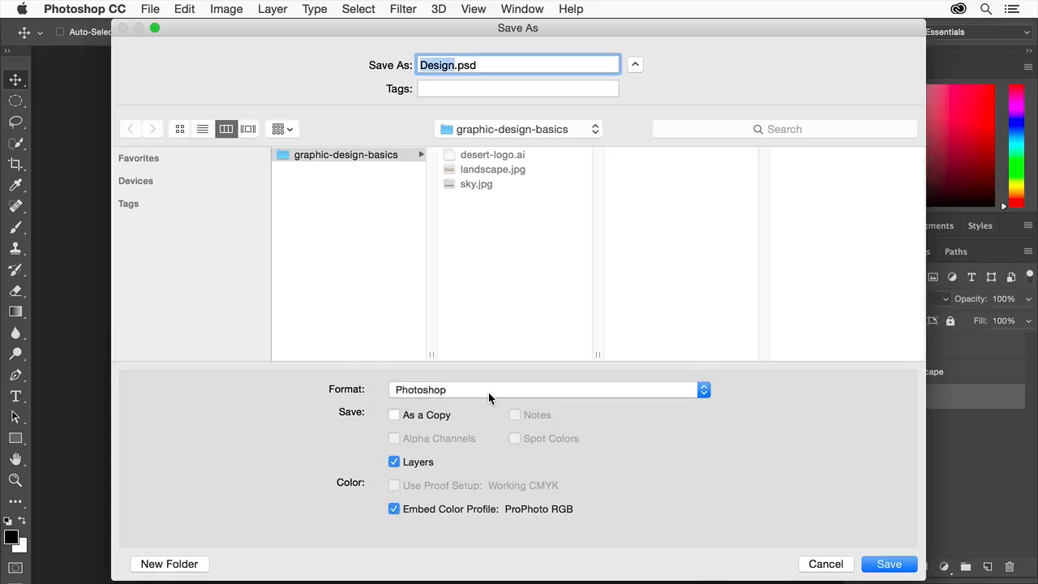
left_click(898, 568)
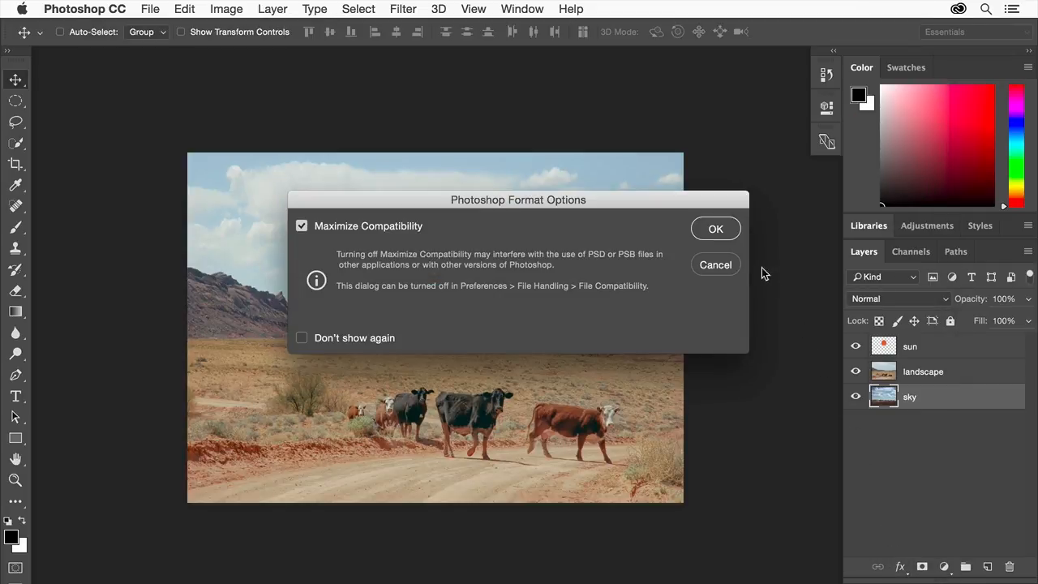
left_click(715, 230)
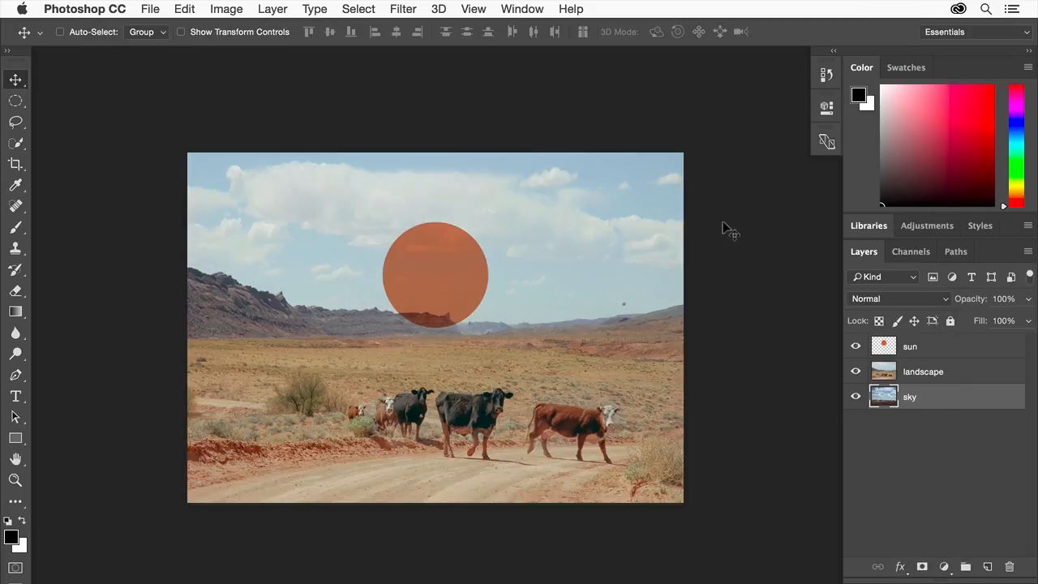